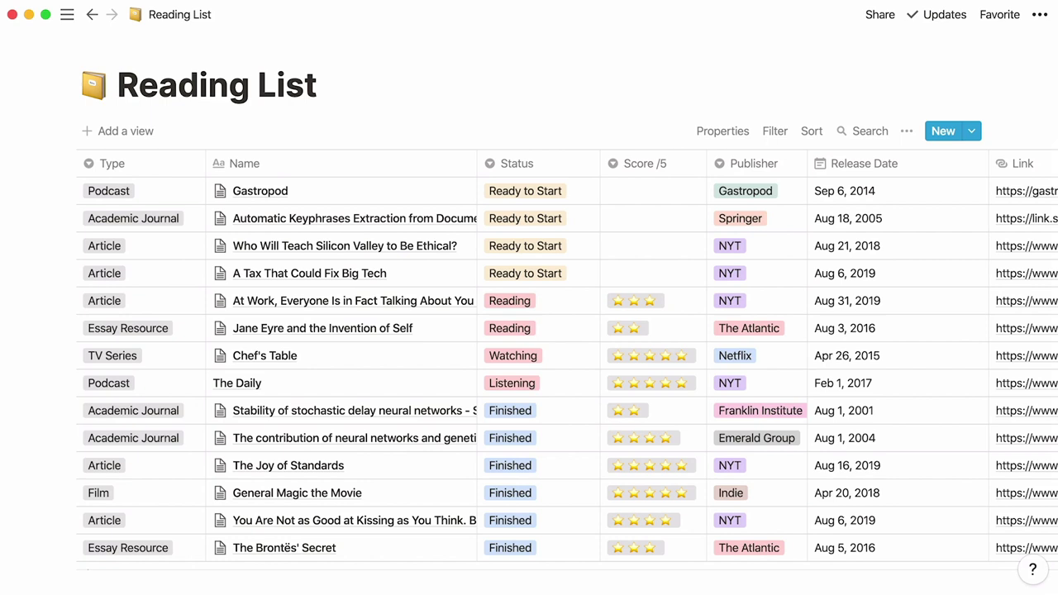
Create a new page as a table database titled 'Reading List'.
scroll(529, 363, "right", 10)
scroll(529, 364, "right", 2)
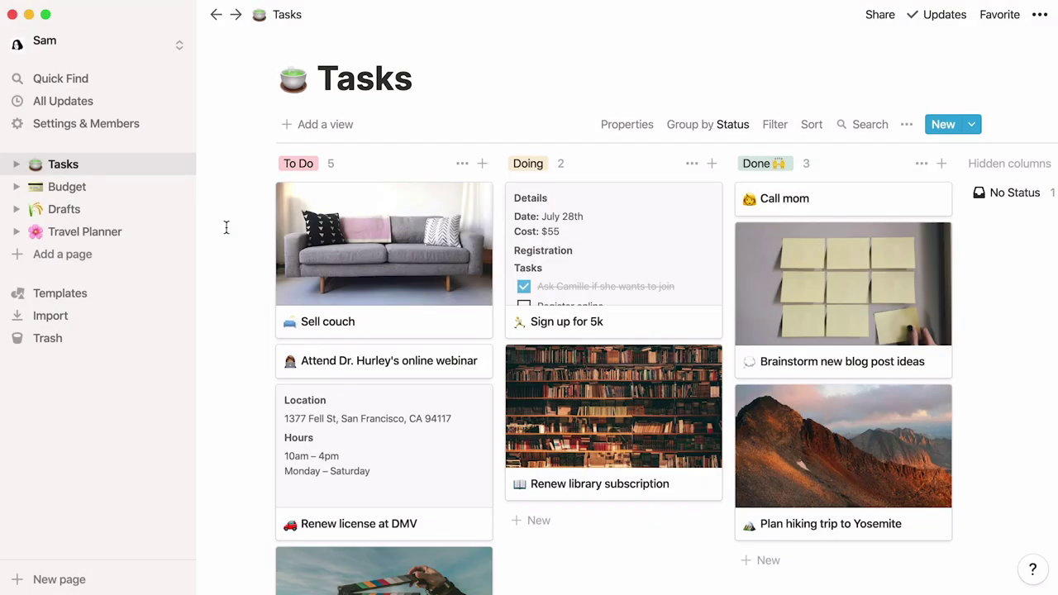
left_click(129, 258)
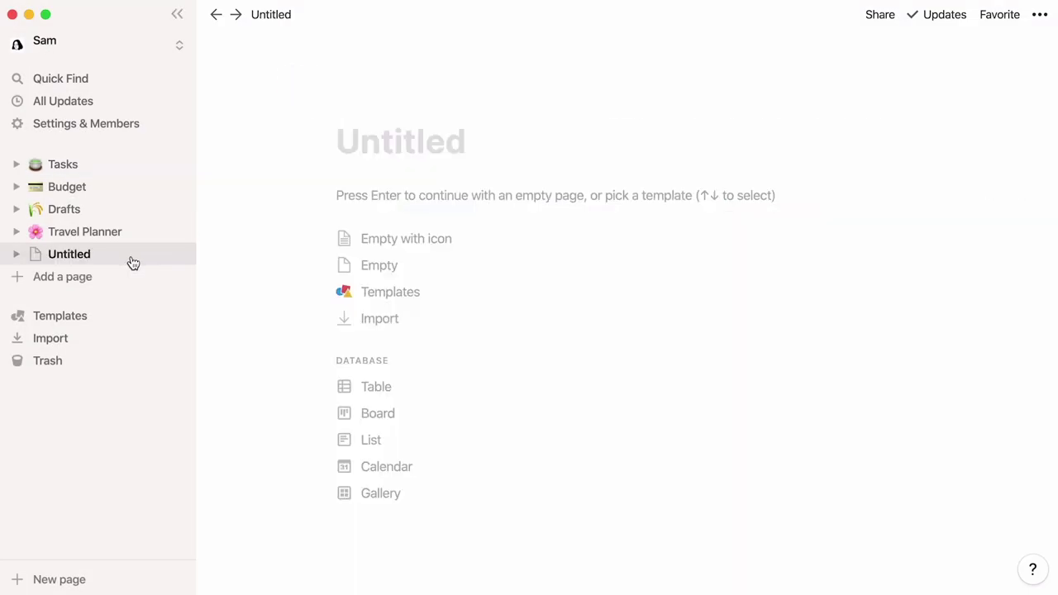
left_click(436, 397)
type("Reading List")
Give the page a book emoji icon and a cover image, then hide the sidebar.
left_click(331, 47)
left_click(294, 79)
type("book")
key("Return")
left_click(310, 48)
left_click(177, 16)
Name the first row 'Gastropod' and open it as a page.
left_click(235, 377)
type("Gastropod")
key("Return")
left_click(270, 379)
Add a new text property to the Gastropod entry and bring up the Tags property settings.
left_click(262, 285)
mouse_move(305, 384)
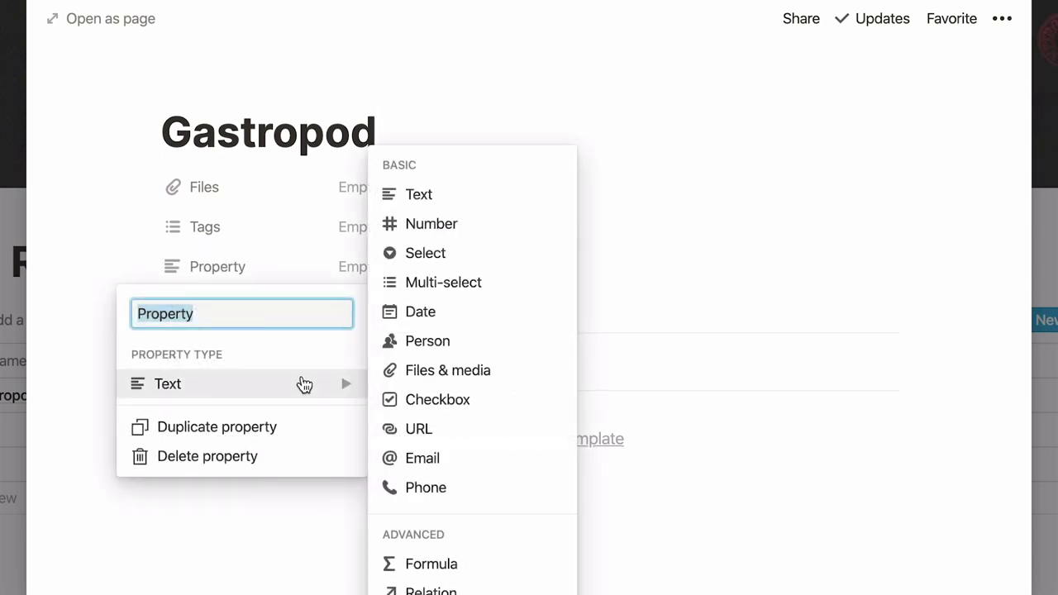
left_click(106, 201)
left_click(146, 226)
Delete the Tags and Files properties from the entry.
left_click(279, 447)
left_click(449, 321)
left_click(150, 186)
left_click(278, 377)
left_click(415, 308)
Add a new select property named 'Media Type'.
left_click(296, 199)
type("Media Type")
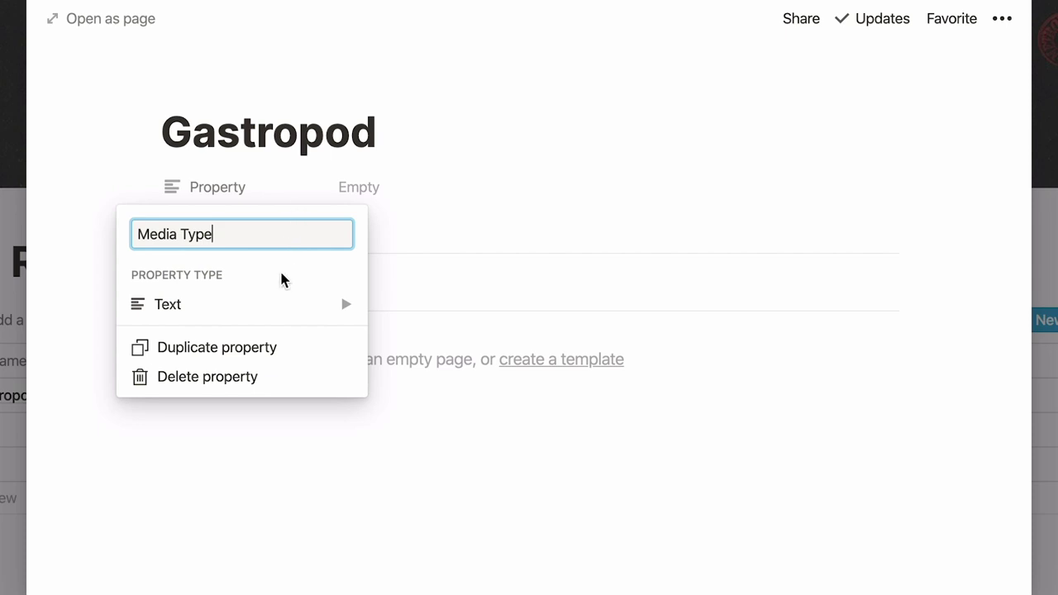
mouse_move(207, 309)
left_click(483, 184)
Create Media Type options Podcast, Article and Academic Journal.
left_click(483, 187)
type("Podcast")
key("Return")
left_click(484, 187)
type("Article")
key("Return")
left_click(480, 183)
type("Academic Journal")
key("Return")
Create Media Type options Essay Resource, TV Series and Film.
left_click(480, 187)
type("Essay Resource")
key("Return")
left_click(480, 187)
type("TV Series")
key("Return")
left_click(477, 187)
type("Film")
key("Return")
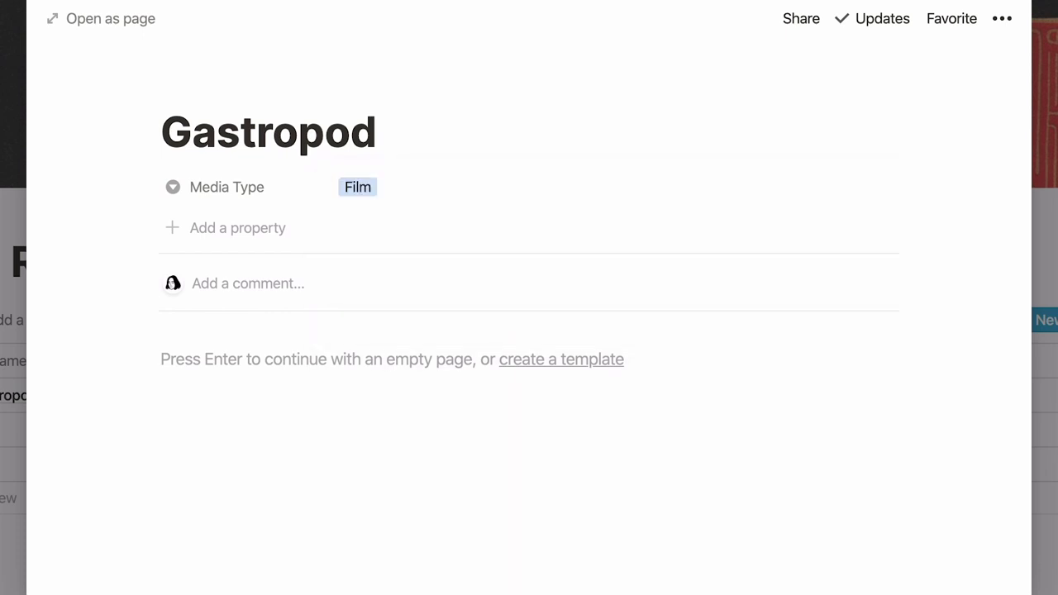
Set Media Type to Podcast and add a Reading Status select set to Finished.
left_click(469, 187)
left_click(473, 257)
left_click(279, 229)
type("Reading Status")
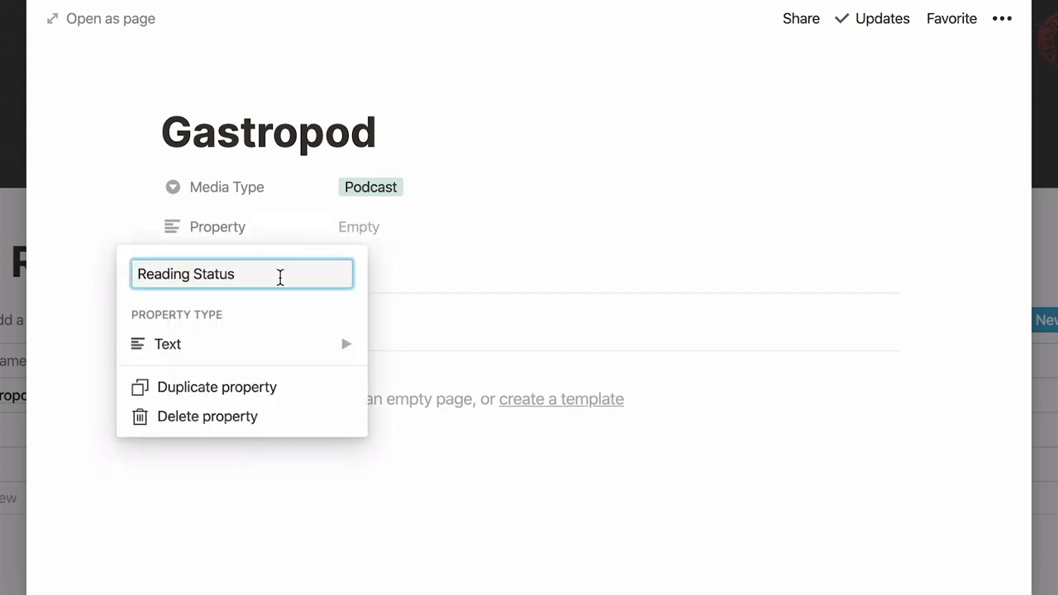
mouse_move(290, 340)
left_click(495, 223)
left_click(494, 223)
left_click(491, 357)
Give Gastropod a four-star Score and set Publisher to Gastropod.
left_click(461, 271)
left_click(484, 360)
left_click(467, 307)
left_click(468, 577)
Add a Release Date date property set to Sep 6, 2014.
left_click(300, 359)
type("Release Date")
mouse_move(297, 464)
left_click(462, 356)
left_click(371, 356)
key("BackSpace")
key("BackSpace")
key("BackSpace")
key("BackSpace")
key("BackSpace")
key("BackSpace")
key("BackSpace")
type("6, 2014")
left_click(258, 389)
Add a URL property named 'Link'.
left_click(259, 388)
type("Link")
mouse_move(340, 503)
left_click(483, 468)
Paste Gastropod's web address into Link and add a Summary text property.
left_click(443, 387)
type("https://gastropod.com/")
key("Return")
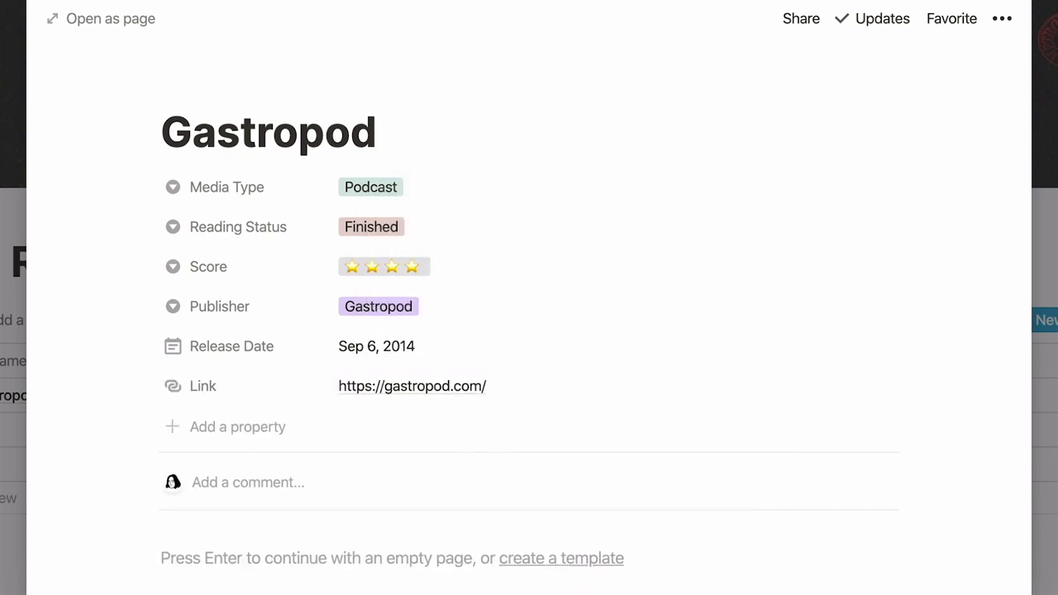
left_click(275, 429)
type("Su")
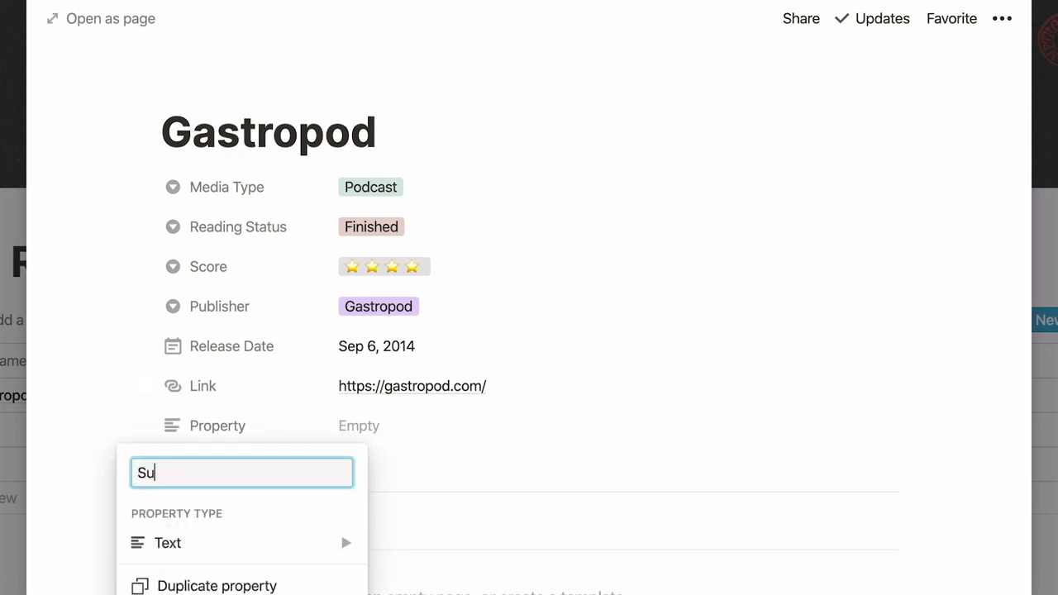
type("mmary")
key("Return")
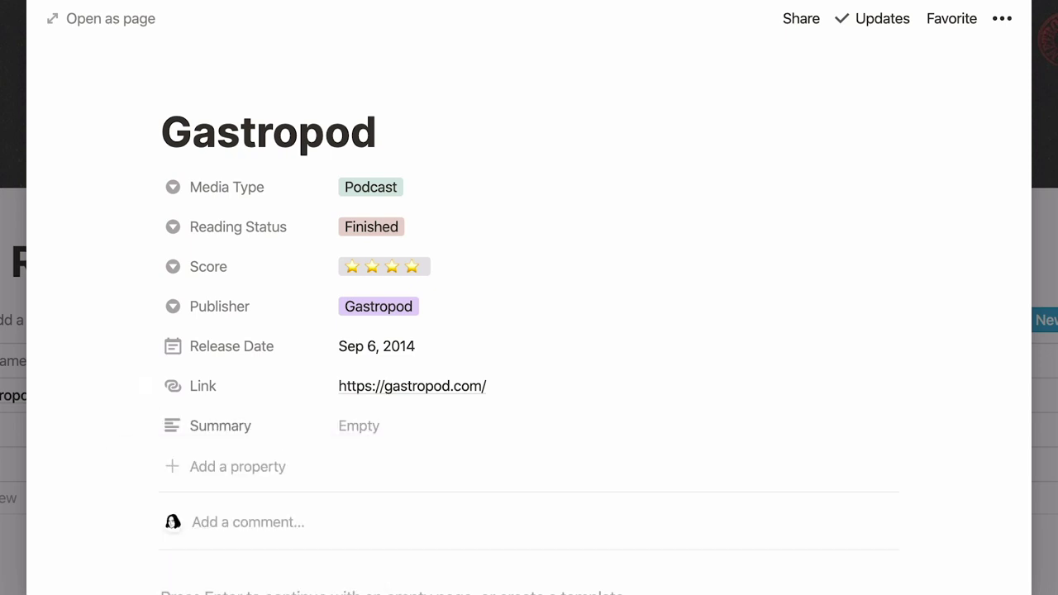
Fill in the summary sentence, then move Reading Status above Media Type and Release Date higher.
left_click(343, 428)
type("Gastropod looks at food through the lens of science and history.")
key("Return")
left_click_drag(142, 223, 141, 179)
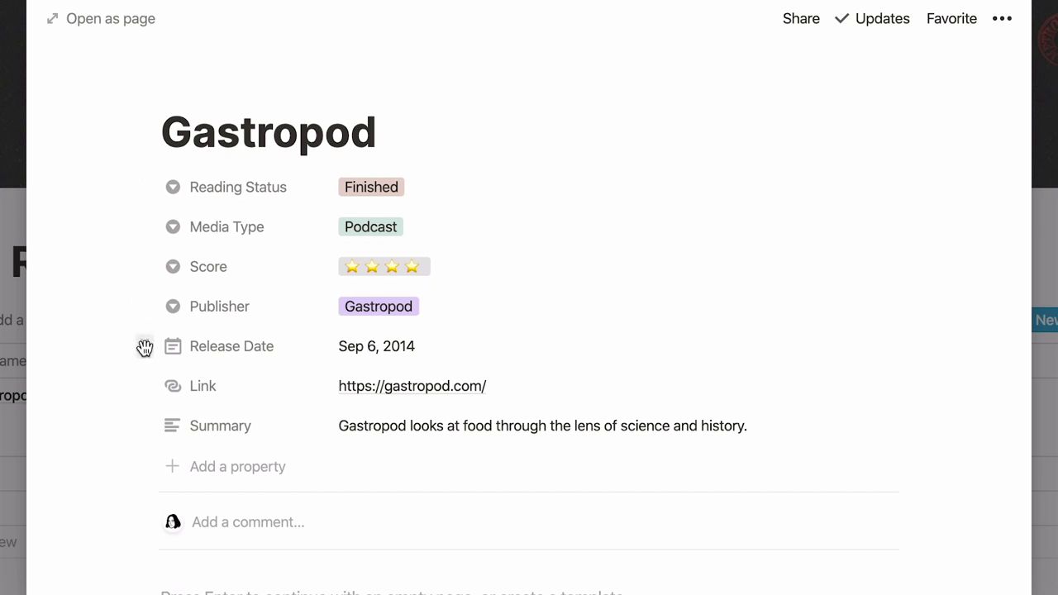
left_click_drag(144, 348, 144, 229)
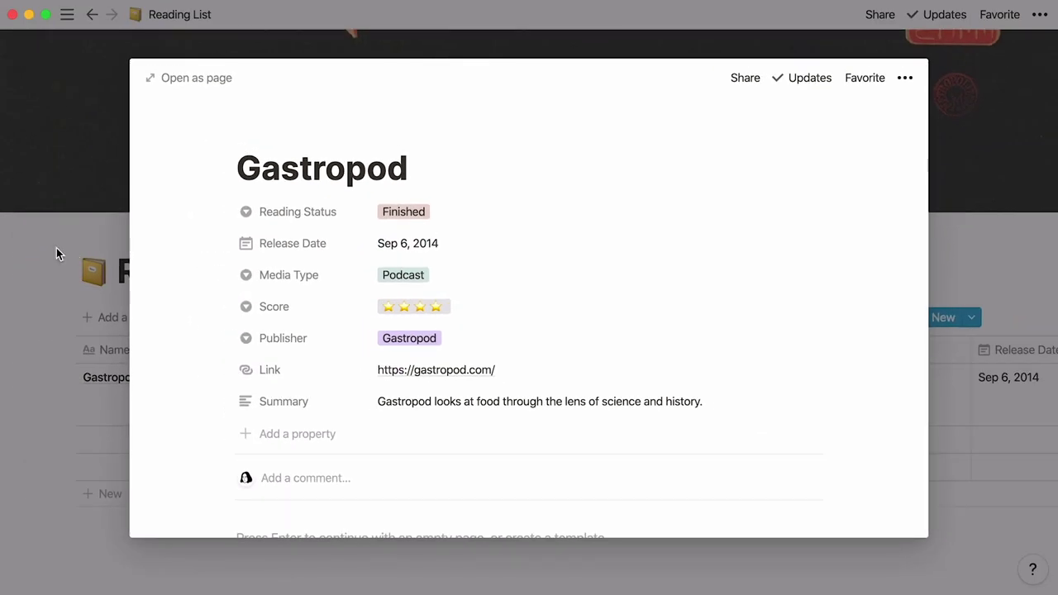
Return to the Reading List table and add a new entry titled 'The Daily'.
left_click(56, 248)
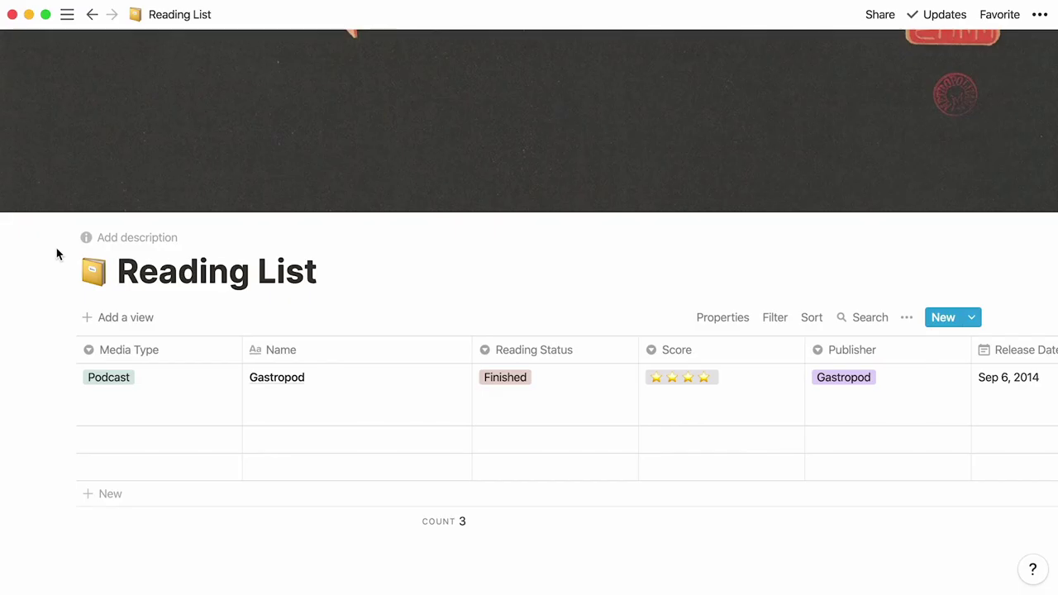
scroll(218, 404, "right", 5)
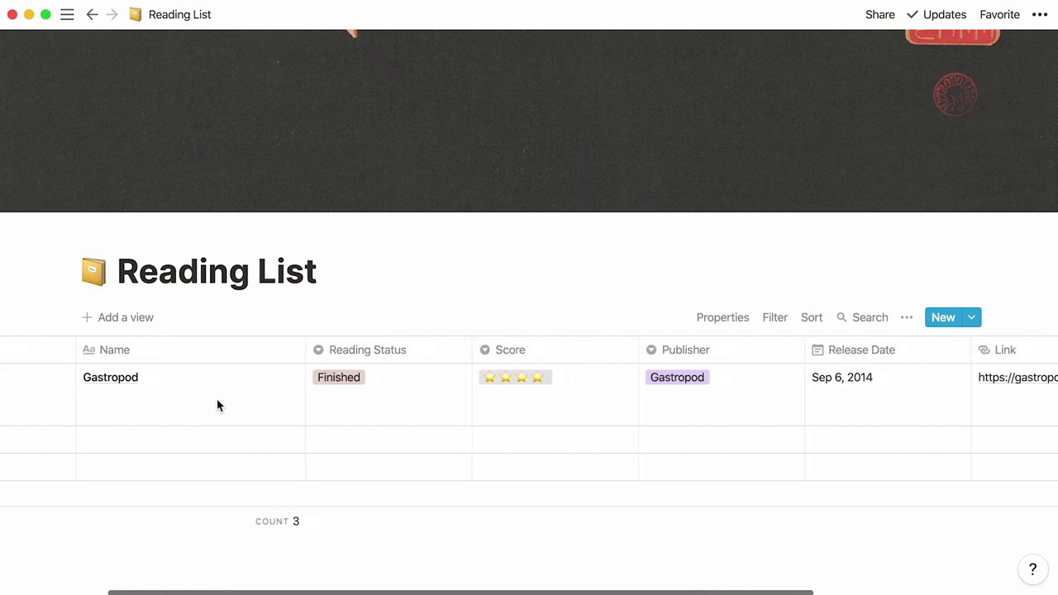
scroll(218, 405, "right", 5)
left_click(942, 317)
type("The")
type("Daily")
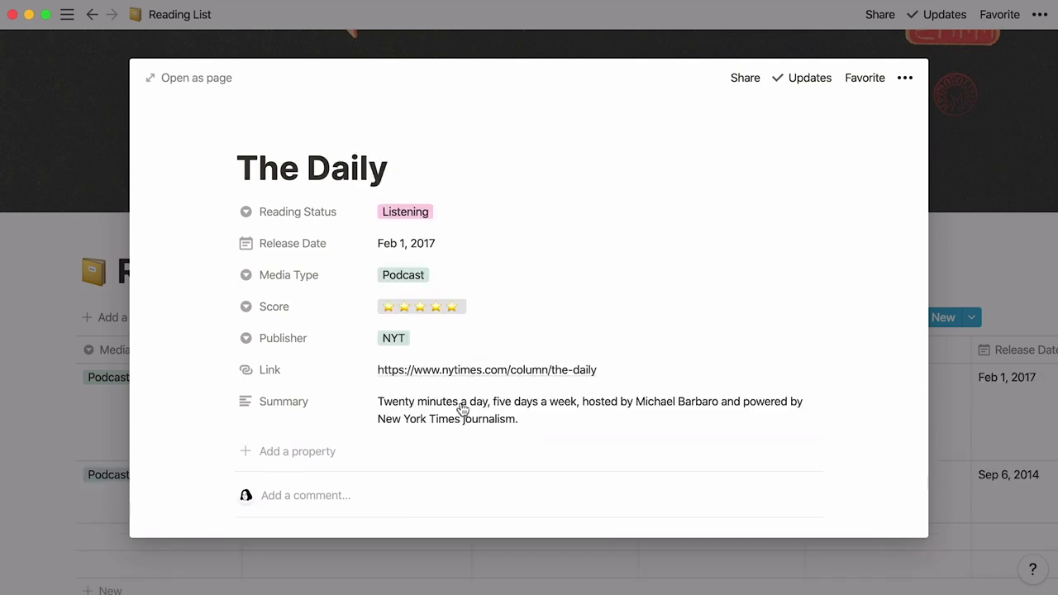
Close The Daily page and scroll across the table's columns.
left_click(19, 417)
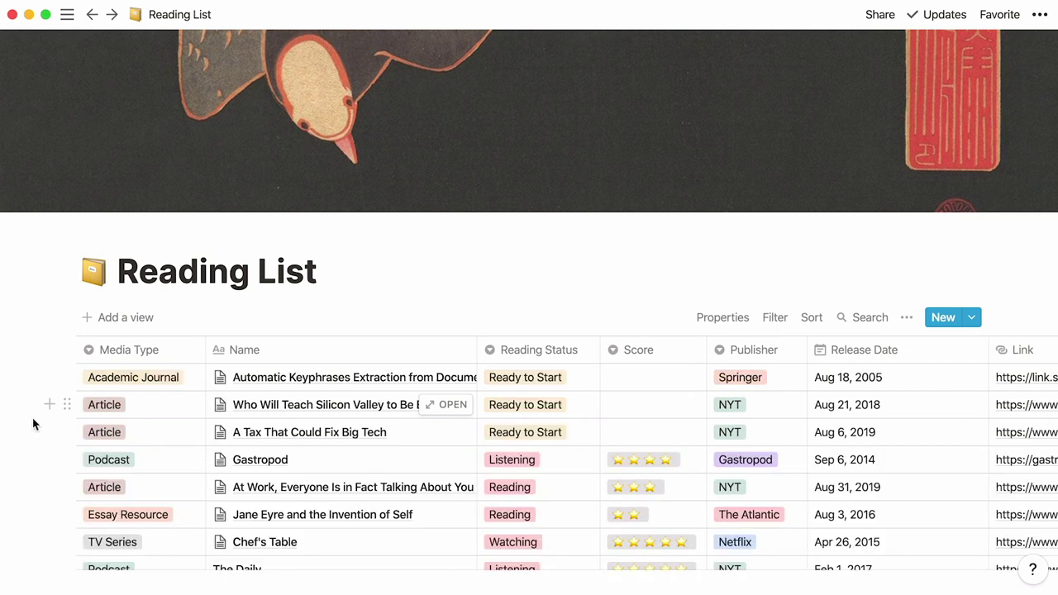
scroll(161, 453, "right", 3)
scroll(163, 460, "right", 6)
scroll(163, 459, "right", 3)
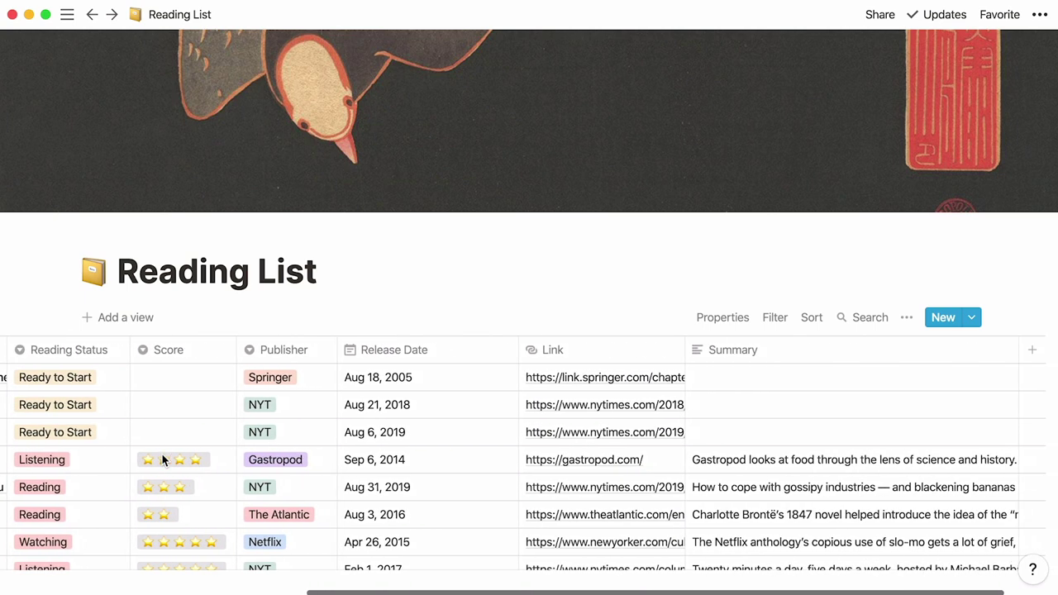
key("super+Tab")
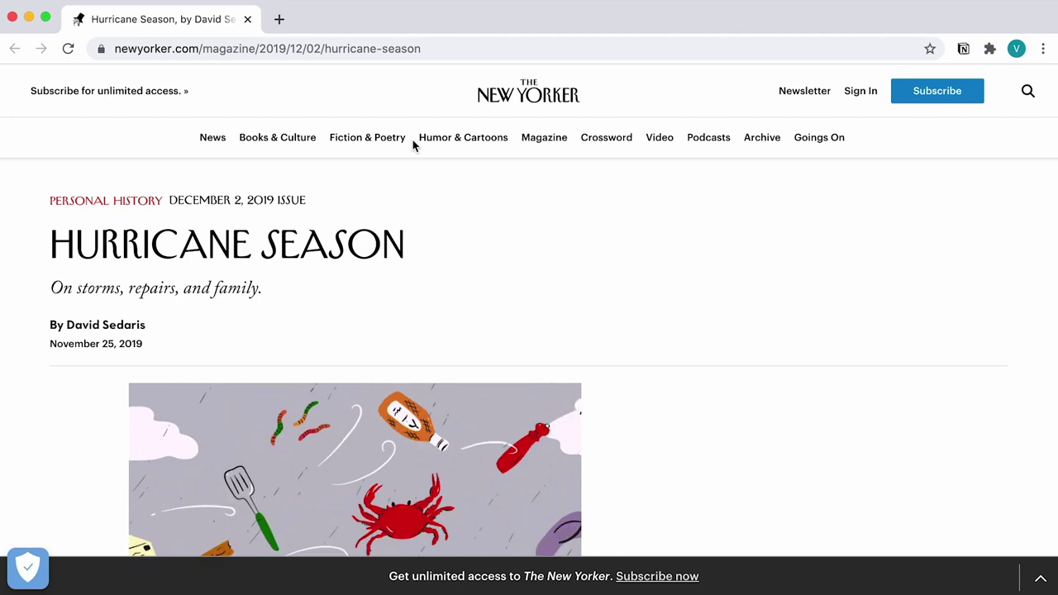
Copy the article's URL and add a 'Hurricane Season' entry with that Link.
left_click(478, 45)
right_click(479, 45)
left_click(557, 146)
key("super+Tab")
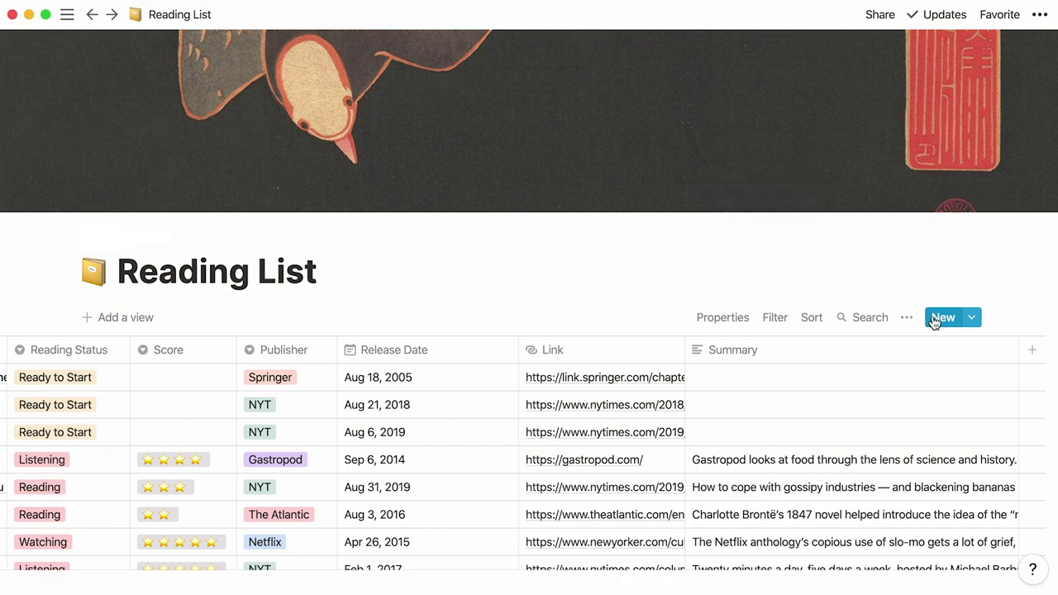
left_click(935, 321)
type("Hurricane Season")
left_click(717, 307)
key("super+v")
key("Return")
Open the Notion Web Clipper and trim the magazine name from the title.
key("super+Tab")
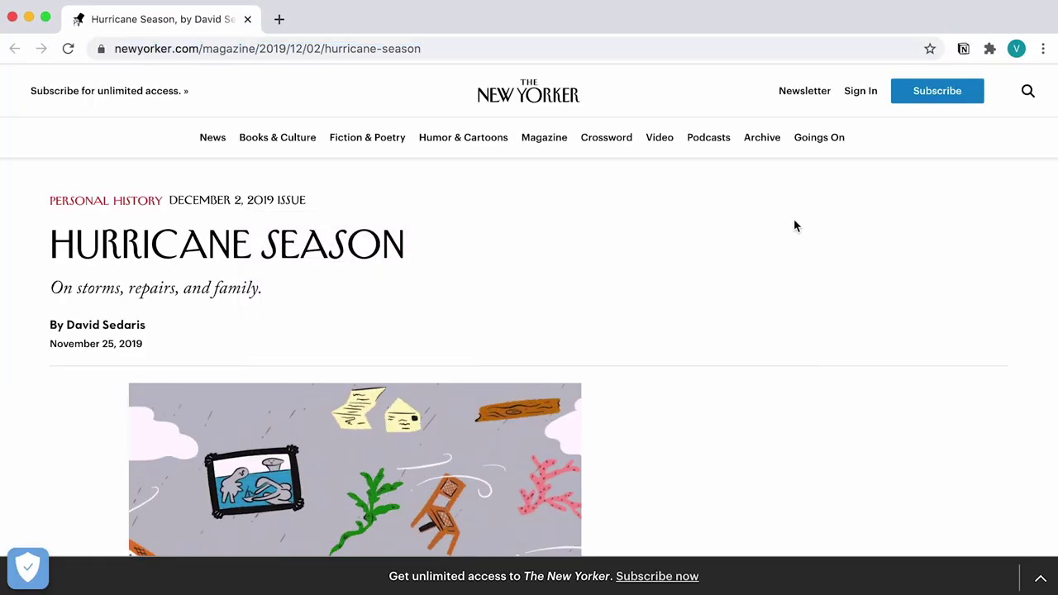
left_click(963, 48)
left_click_drag(944, 89, 933, 82)
key("BackSpace")
Set the clip's destination to the Reading List database and save the page.
left_click(950, 198)
left_click(952, 314)
left_click(957, 194)
type("reading")
left_click(936, 175)
left_click(809, 156)
key("super+Tab")
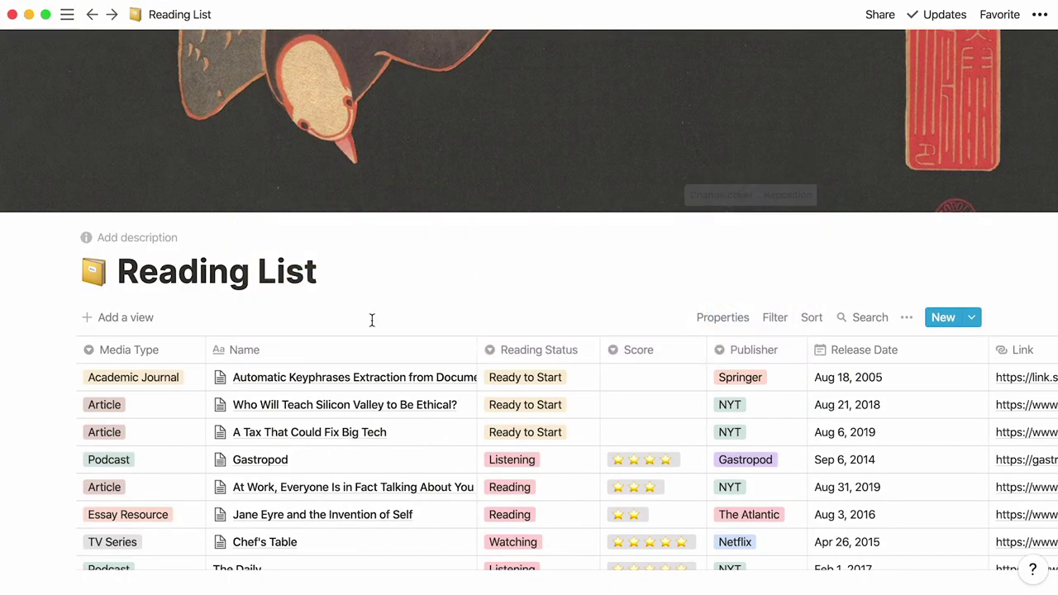
scroll(202, 405, "down", 5)
left_click(447, 511)
scroll(172, 497, "down", 9)
scroll(172, 496, "down", 20)
scroll(171, 497, "down", 20)
scroll(172, 496, "down", 20)
left_click(37, 332)
scroll(36, 331, "up", 5)
left_click(775, 319)
left_click(647, 474)
left_click(659, 502)
left_click(699, 386)
left_click(721, 331)
left_click(919, 382)
left_click(941, 270)
left_click(941, 270)
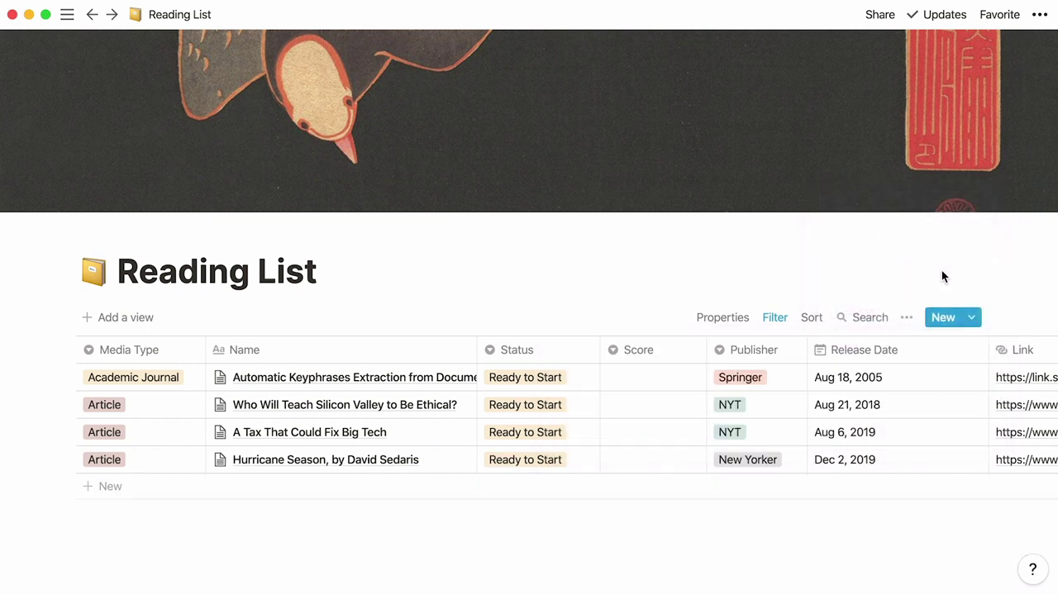
left_click(777, 319)
left_click(948, 385)
left_click(951, 308)
left_click(950, 290)
left_click(784, 321)
left_click(979, 387)
left_click(1001, 416)
left_click(923, 500)
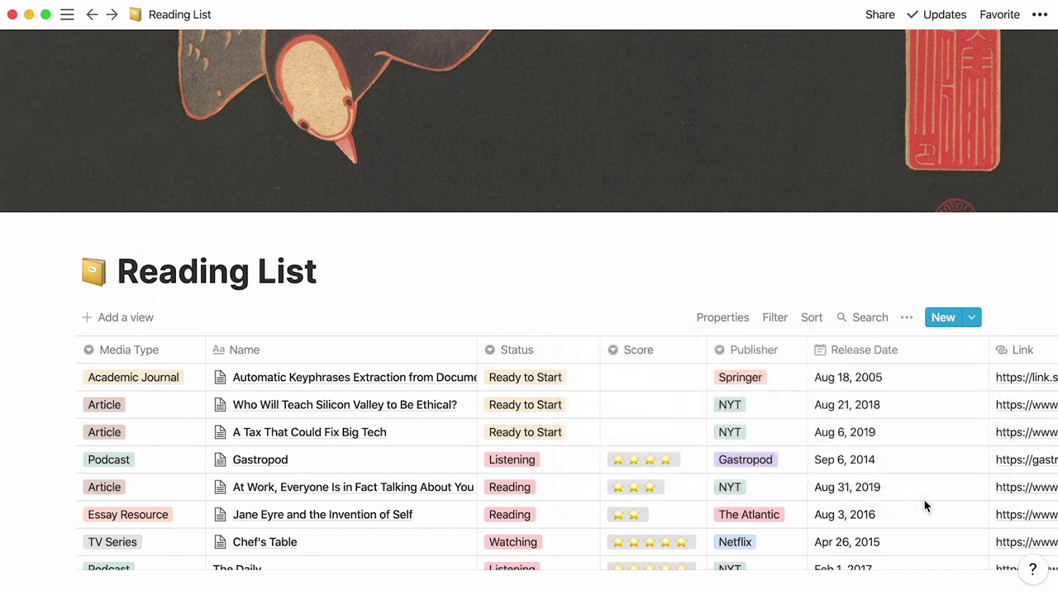
scroll(924, 500, "right", 1)
scroll(529, 299, "down", 5)
scroll(528, 330, "down", 2)
scroll(529, 299, "up", 7)
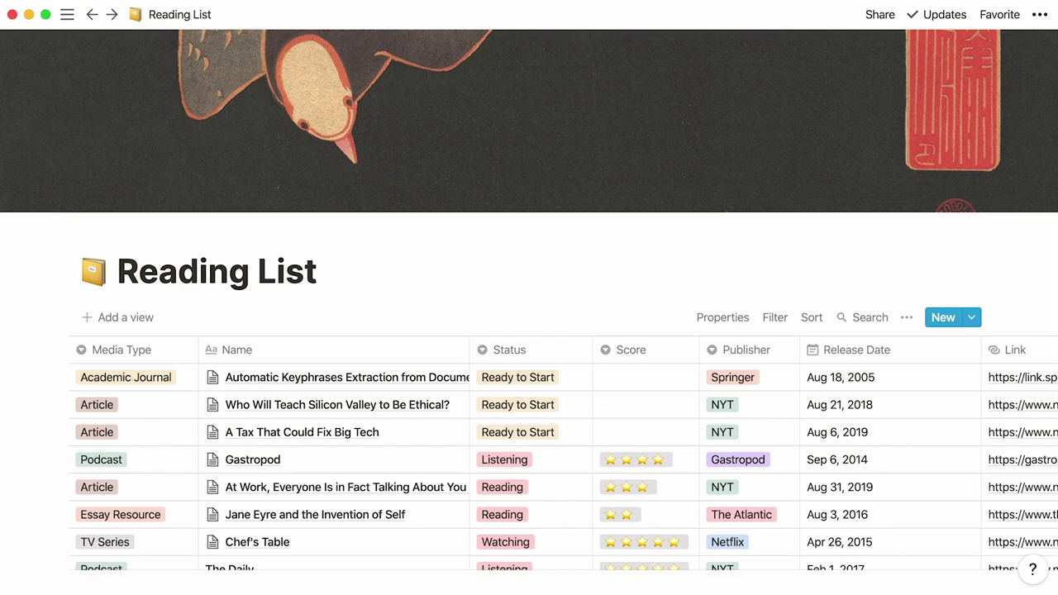